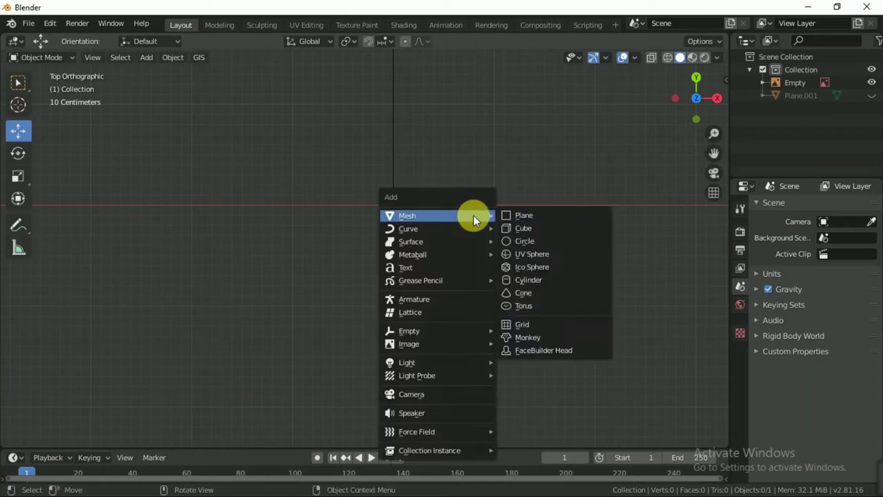
- Hide the Empty and add a plane mesh at the scene origin
left_click(871, 82)
key("shift+a")
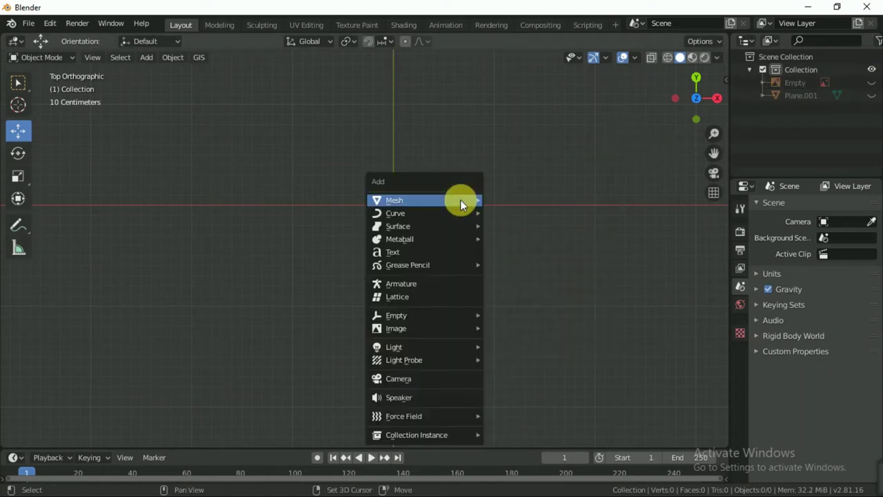
left_click(509, 202)
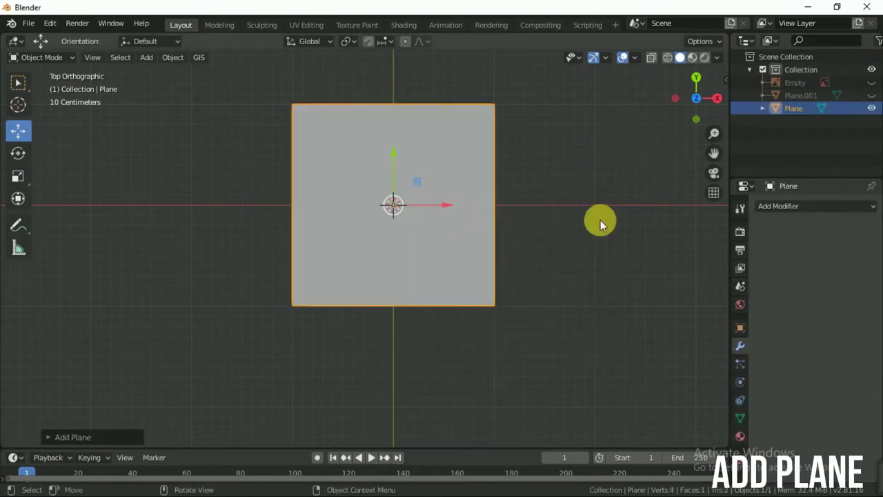
- Frame the plane in a near top-down view, reselect it, and switch to the Shading workspace
mouse_move(445, 228)
middle_mouse_down("shift")
mouse_move(431, 257)
mouse_move(588, 195)
mouse_move(469, 219)
middle_mouse_up("shift")
scroll(462, 289, "down", 3)
scroll(462, 290, "up", 2)
scroll(464, 276, "up", 3)
left_click(405, 241)
left_click(656, 249)
left_click(375, 309)
left_click(410, 17)
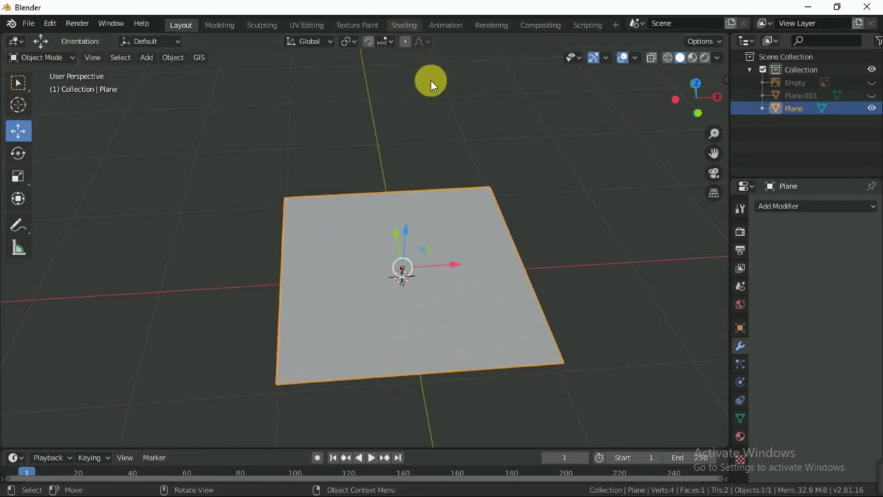
- Give the plane a new material and bring its default nodes into view
scroll(473, 231, "up", 3)
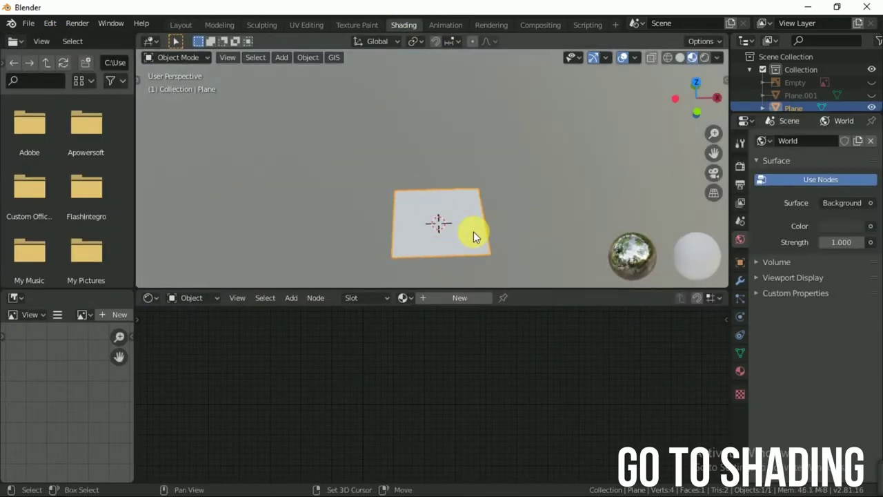
scroll(470, 191, "up", 4)
mouse_move(467, 189)
middle_mouse_down()
mouse_move(527, 180)
mouse_move(472, 166)
middle_mouse_up()
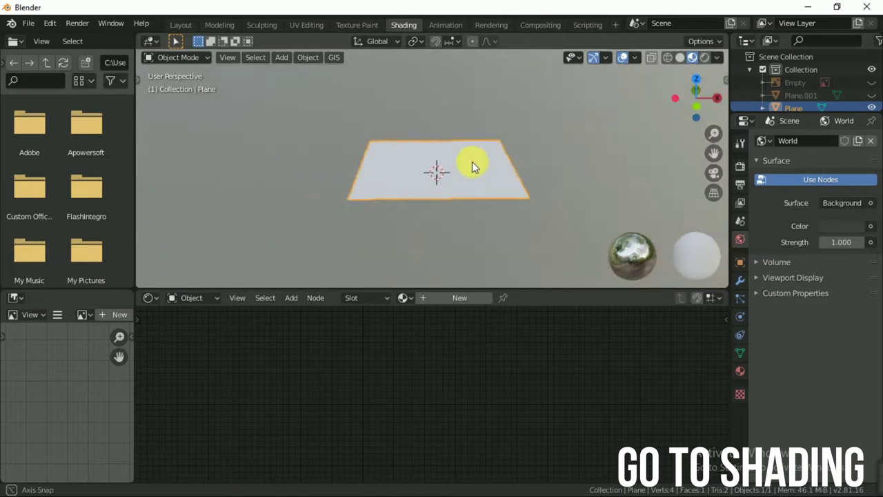
left_click(459, 299)
mouse_move(414, 364)
middle_mouse_down()
mouse_move(475, 385)
mouse_move(455, 366)
middle_mouse_up()
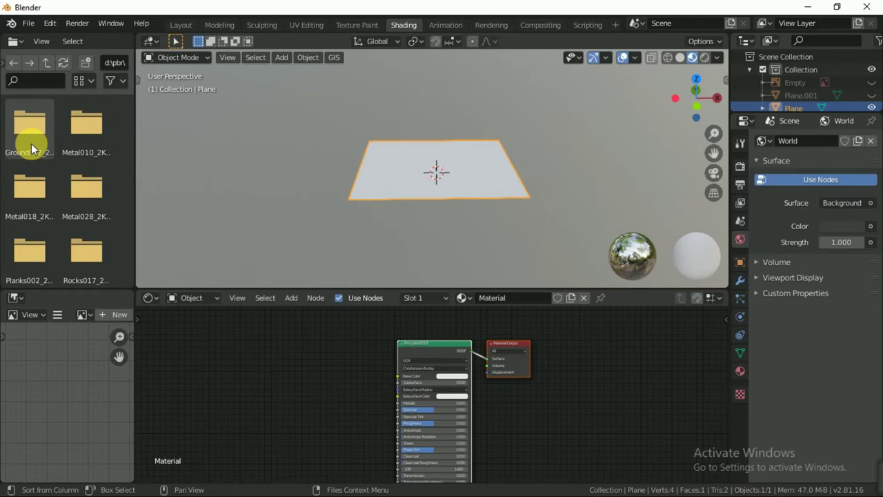
- Add Ground037_2K_Color.jpg as an image texture wired into the Principled BSDF Base Color
left_click(27, 137)
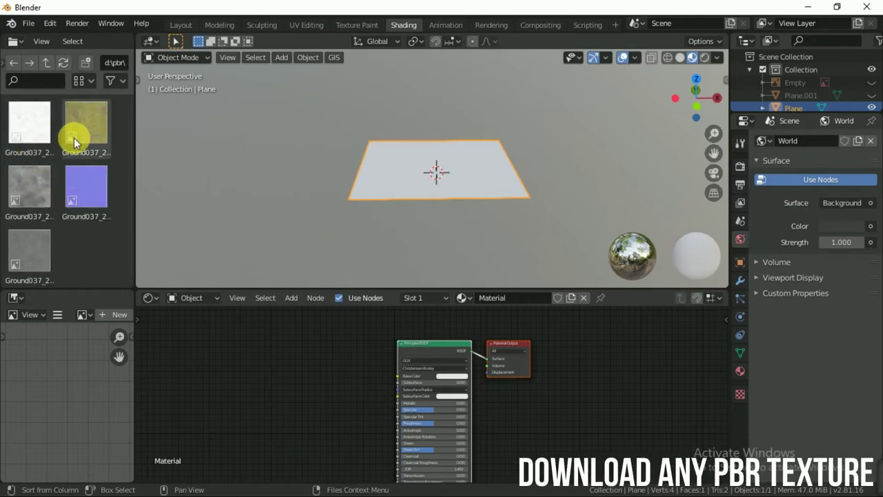
mouse_move(93, 128)
left_mouse_down()
mouse_move(212, 375)
mouse_move(232, 384)
left_mouse_up()
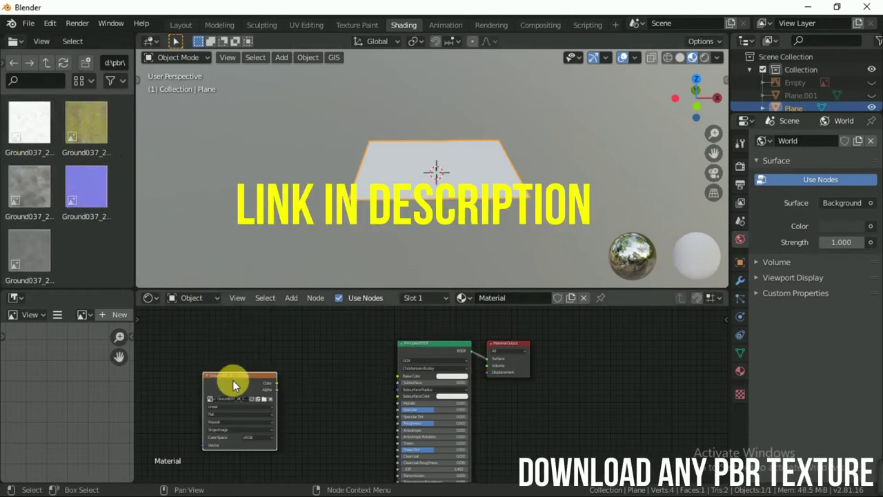
scroll(274, 400, "up", 1)
scroll(437, 394, "up", 1)
scroll(424, 398, "up", 1)
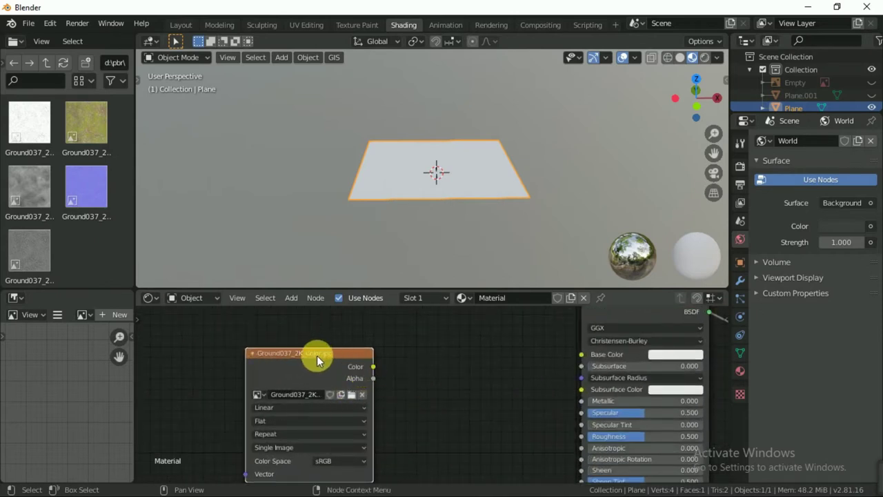
mouse_move(328, 353)
left_mouse_down()
mouse_move(253, 332)
mouse_move(439, 361)
mouse_move(582, 354)
left_mouse_up()
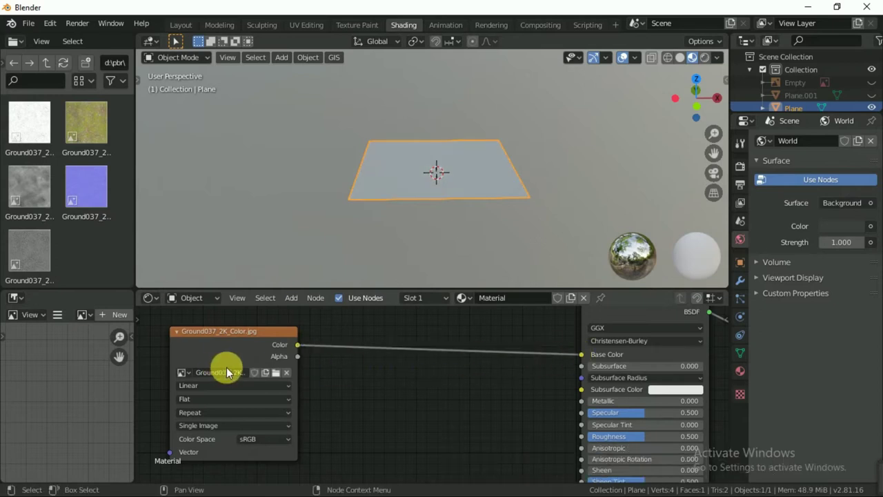
scroll(393, 196, "up", 1)
scroll(459, 210, "up", 3)
scroll(555, 198, "up", 1)
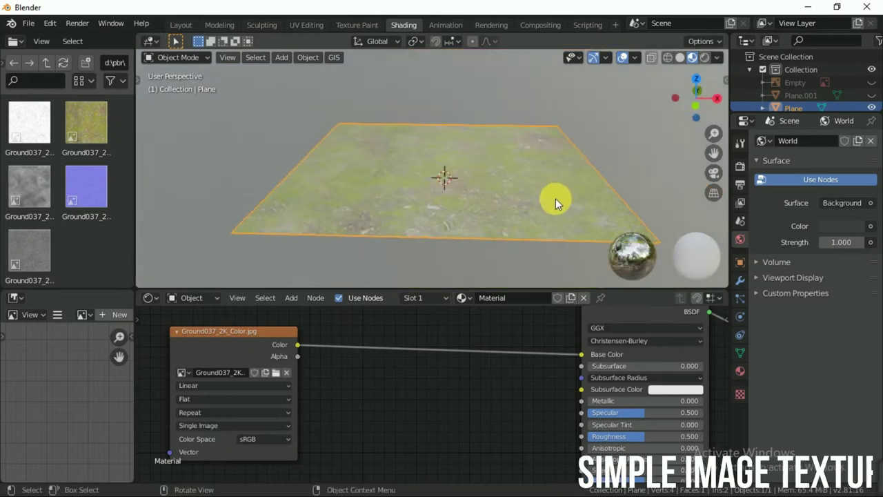
scroll(503, 181, "up", 2)
middle_click_drag(503, 180, 550, 136)
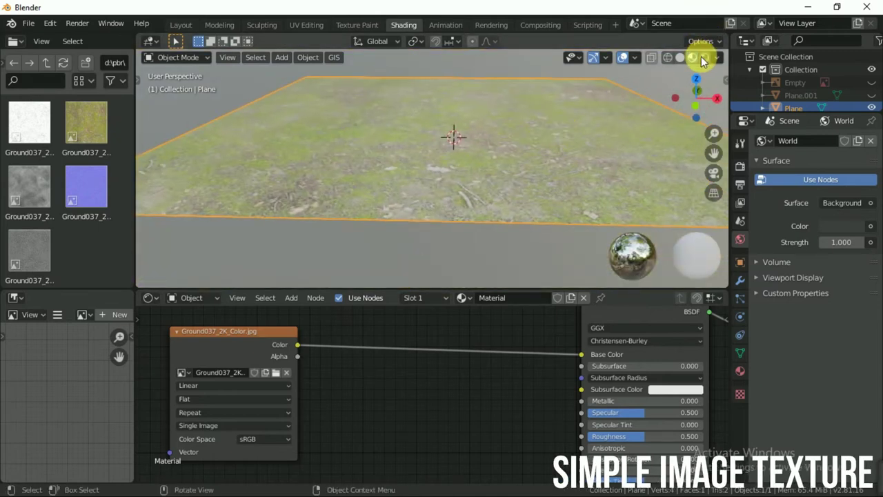
- Switch the viewport to Rendered shading and add a point light
left_click(705, 58)
mouse_move(398, 226)
middle_mouse_down()
mouse_move(511, 254)
mouse_move(460, 163)
mouse_move(521, 207)
middle_mouse_up()
key("shift+a")
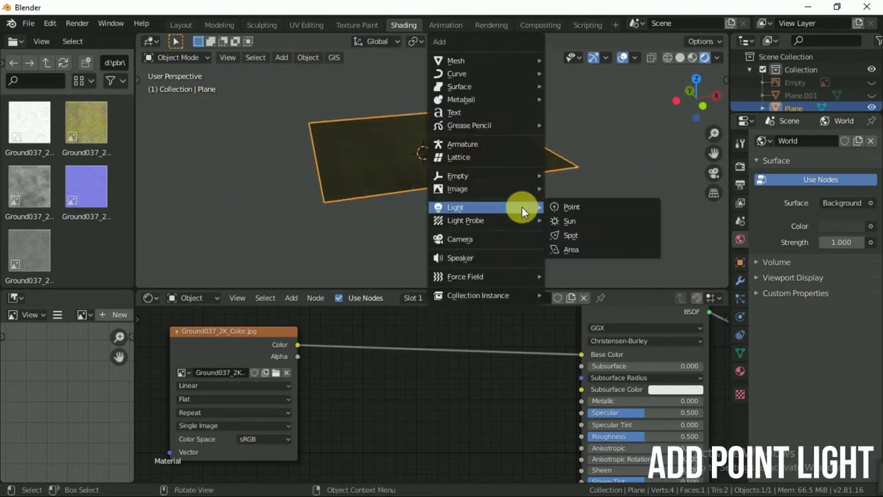
left_click(572, 206)
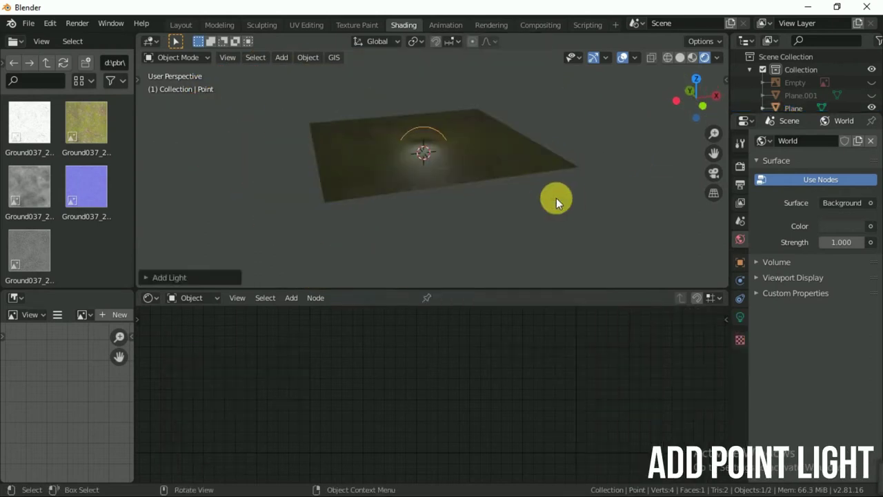
- Raise the point light along Z above the plane using the move gizmo
left_click(141, 82)
left_click(157, 140)
left_click_drag(424, 99, 427, 96)
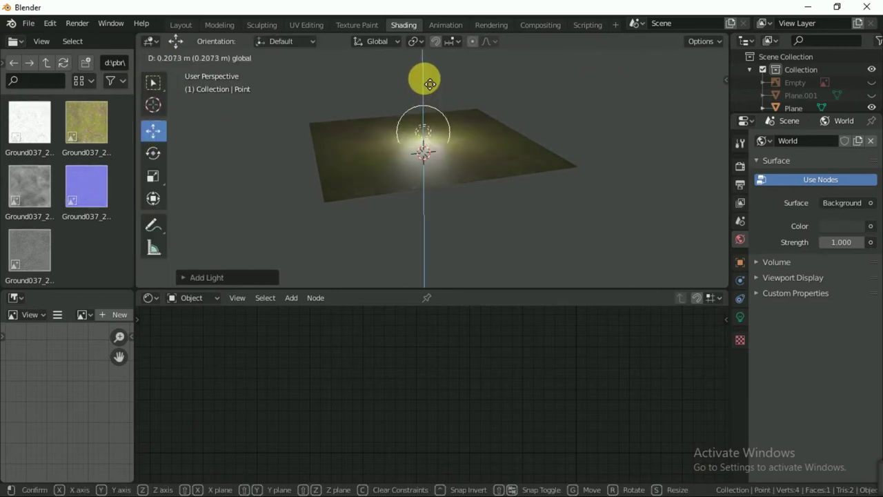
middle_click_drag(427, 95, 486, 182)
key("g")
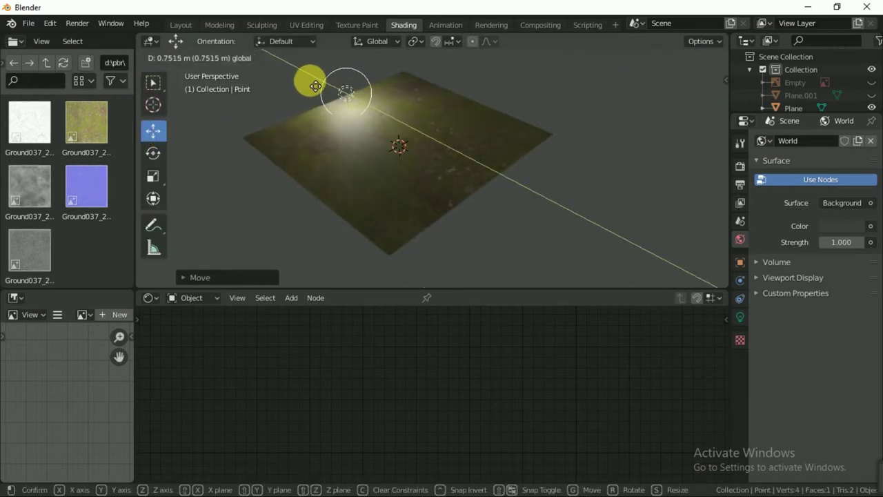
left_click(377, 127)
- Lift the light higher, shift it along X, then reselect the plane
middle_click_drag(377, 127, 457, 133)
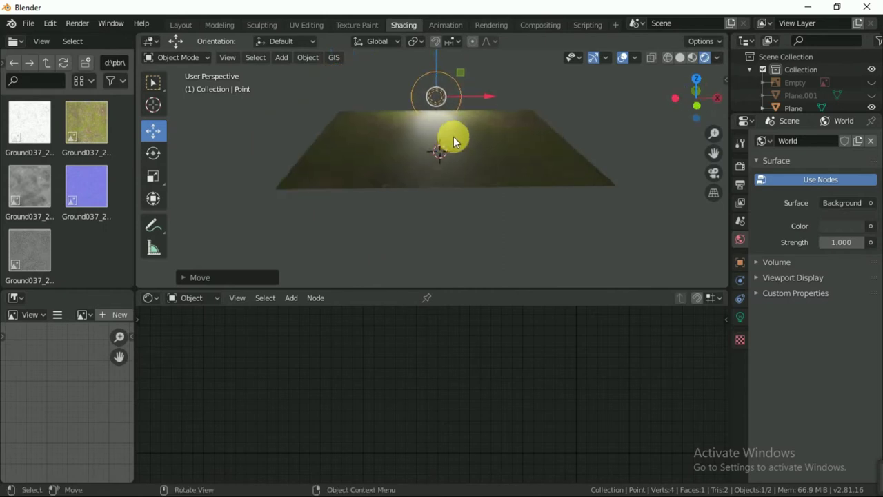
left_click_drag(445, 97, 489, 107)
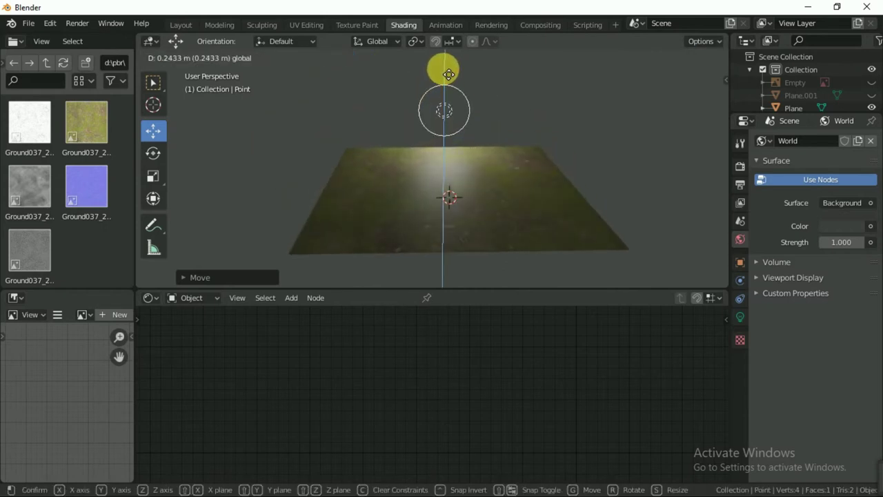
key("g")
key("x")
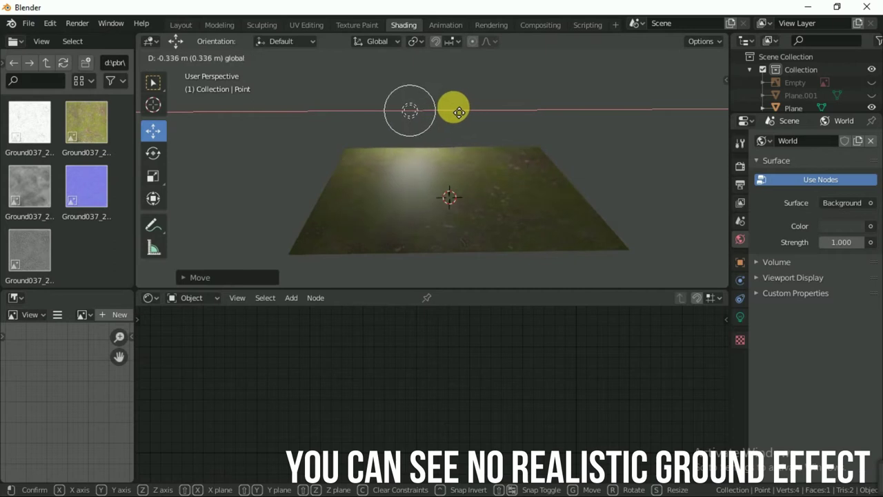
left_click(511, 133)
middle_click_drag(511, 132, 509, 189)
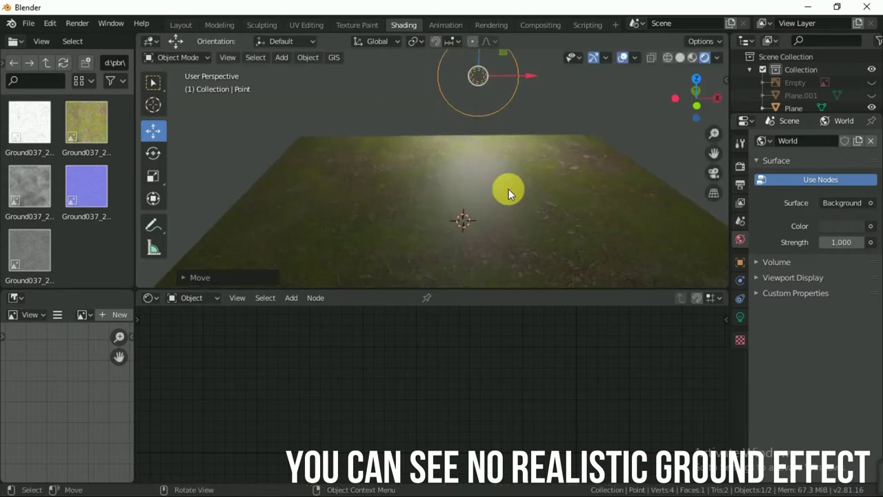
scroll(519, 199, "down", 3)
left_click(472, 245)
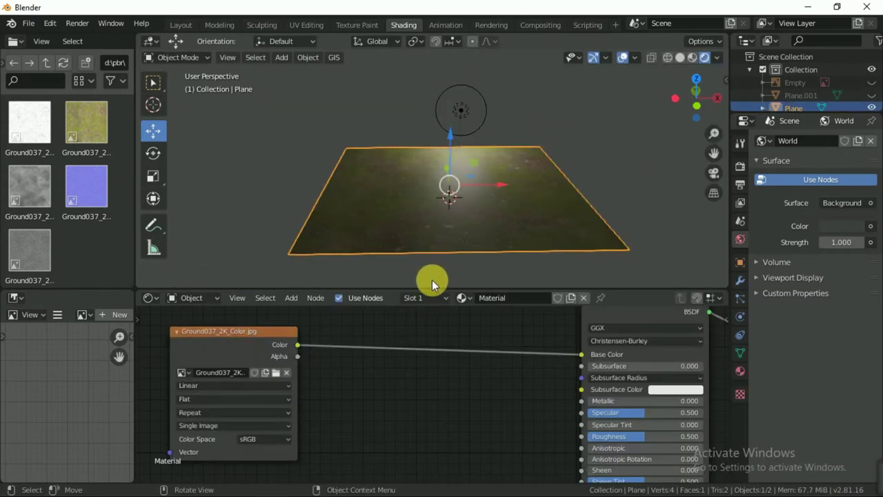
- Collapse the colour node and add Ground037_2K_Roughness.jpg as a texture node
left_click(175, 332)
scroll(276, 373, "down", 3)
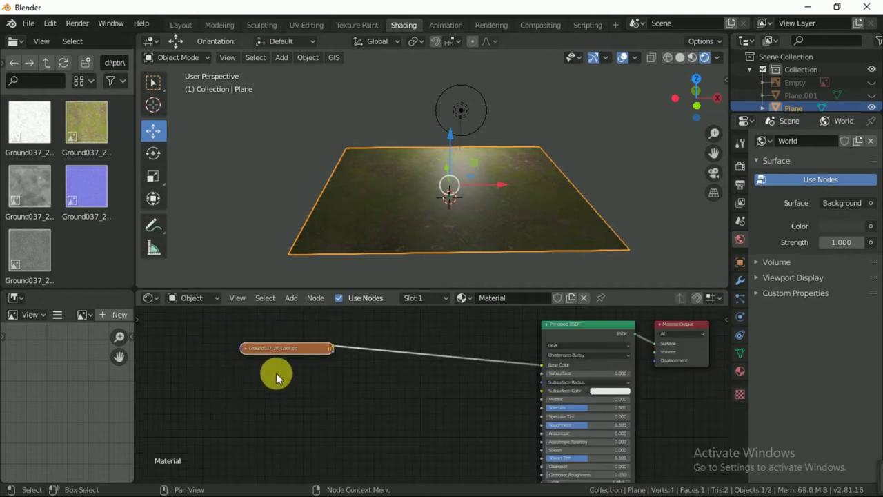
scroll(337, 387, "down", 1)
left_click_drag(348, 346, 365, 336)
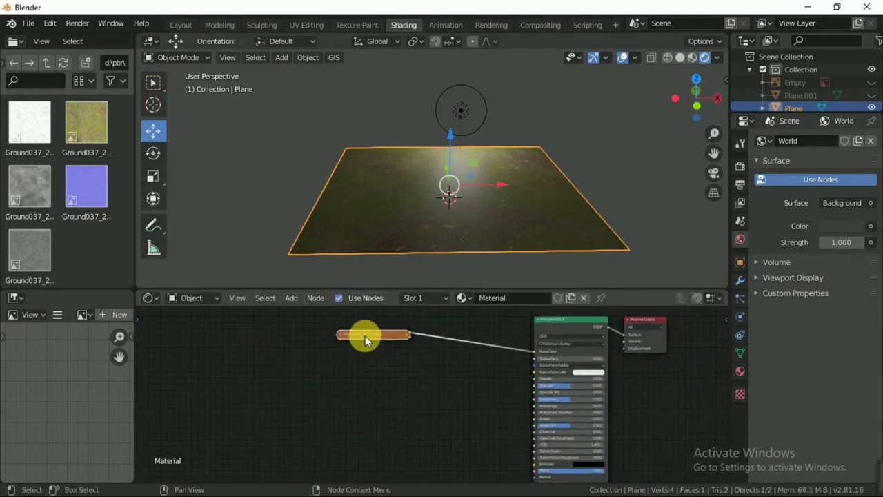
left_click(27, 255)
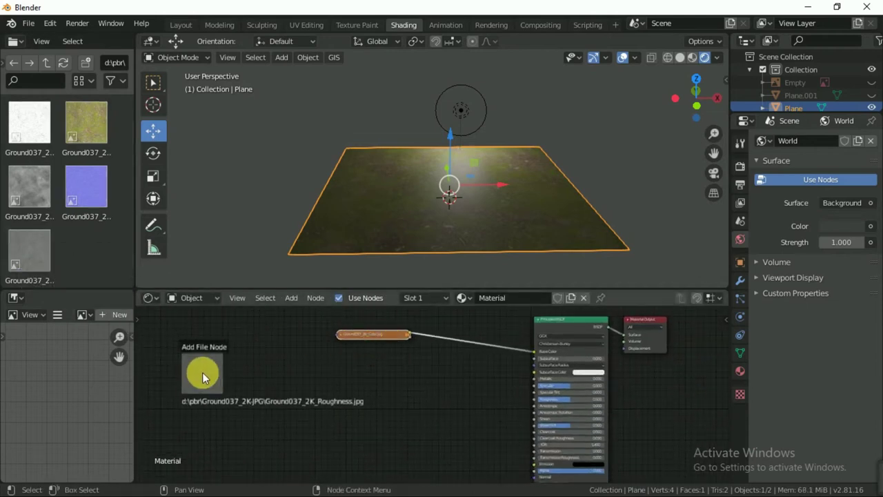
left_click_drag(27, 256, 202, 372)
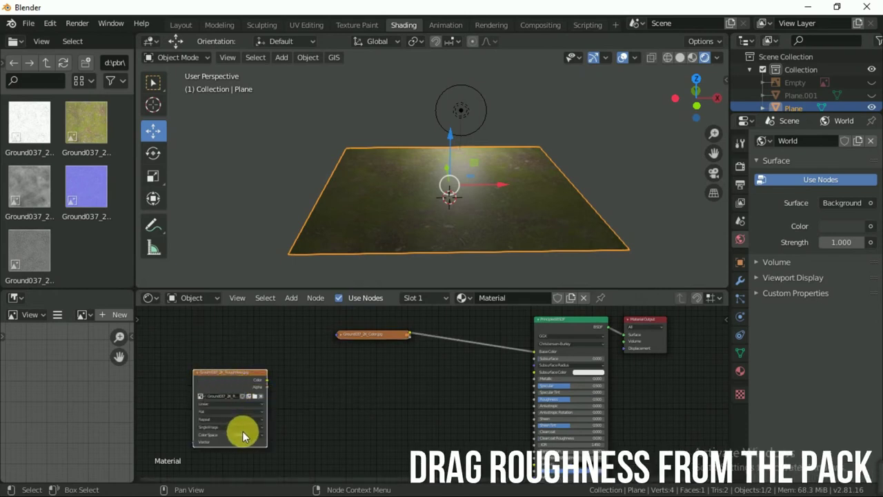
- Set the roughness image's colour space to Non-Color
scroll(248, 419, "up", 2)
middle_click_drag(247, 419, 403, 386)
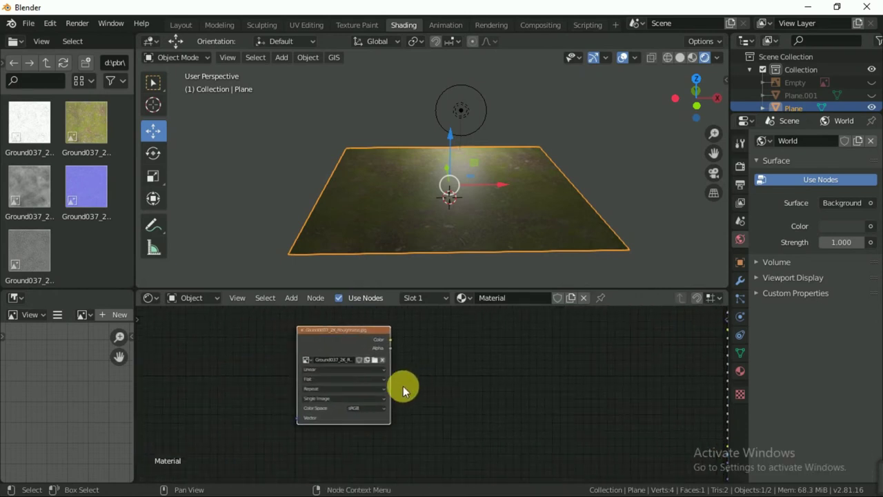
scroll(368, 419, "up", 1)
left_click(370, 412)
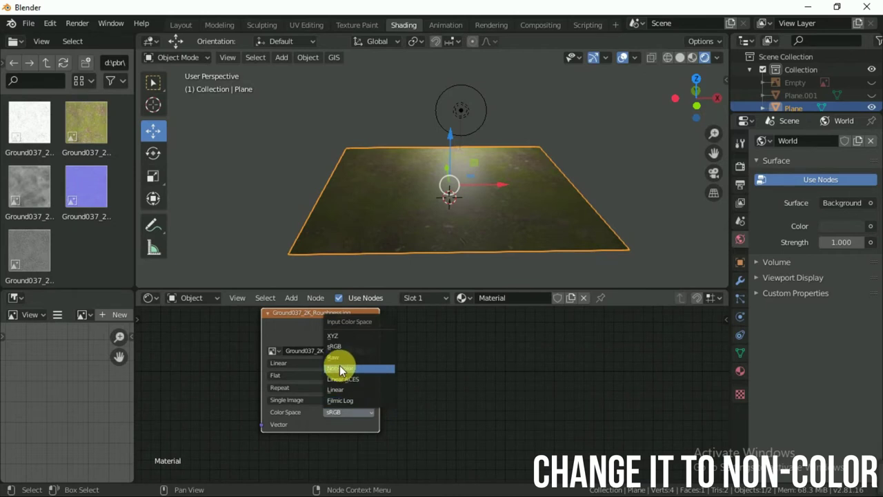
left_click(341, 373)
- Place the roughness node below the colour node and link its Color to Roughness
scroll(414, 392, "down", 2)
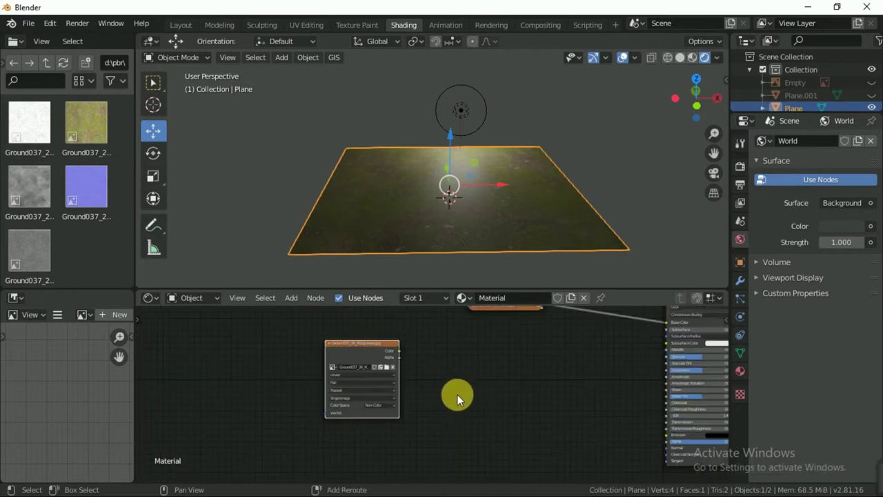
middle_click_drag(457, 394, 281, 404)
left_click_drag(218, 373, 364, 360)
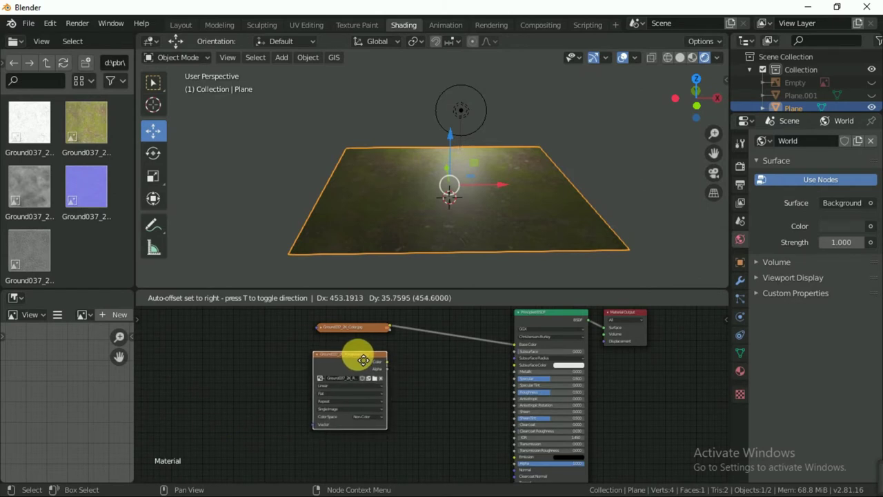
left_click_drag(365, 360, 345, 362)
left_click(315, 355)
scroll(396, 382, "up", 1)
scroll(396, 384, "up", 1)
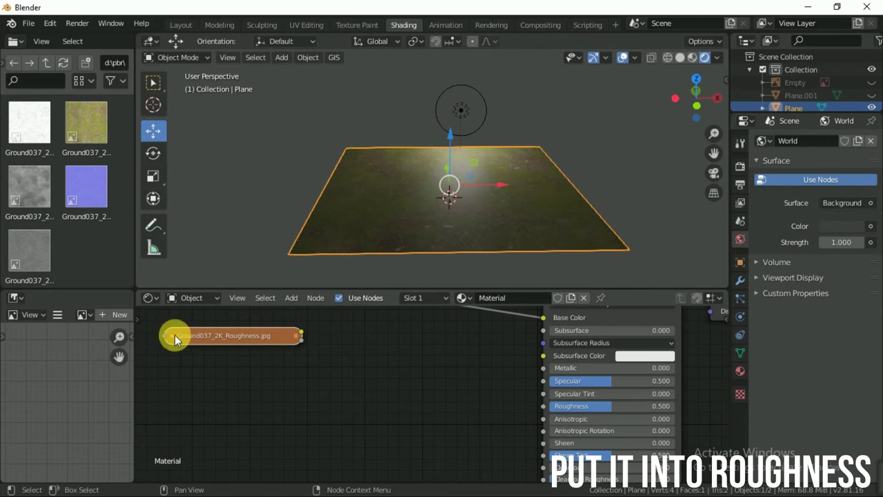
left_click(173, 336)
left_click_drag(303, 351, 537, 406)
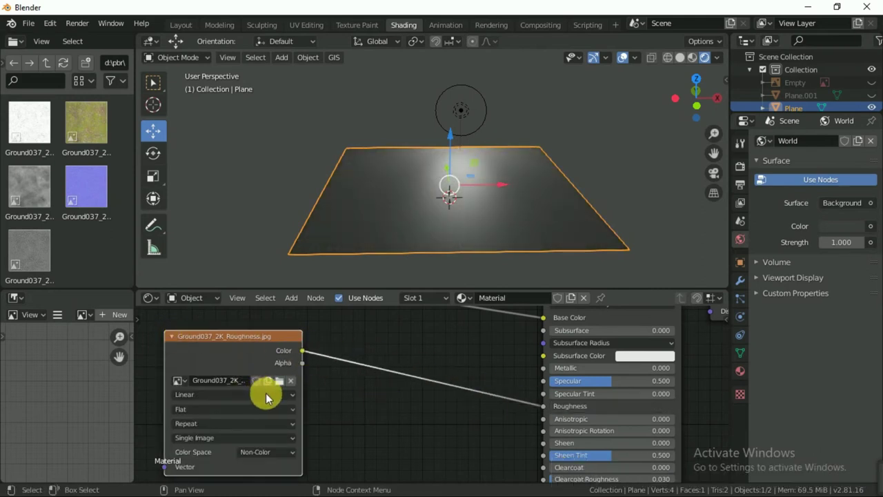
- Disconnect and reconnect the roughness link to compare, then collapse the node
scroll(465, 218, "up", 2)
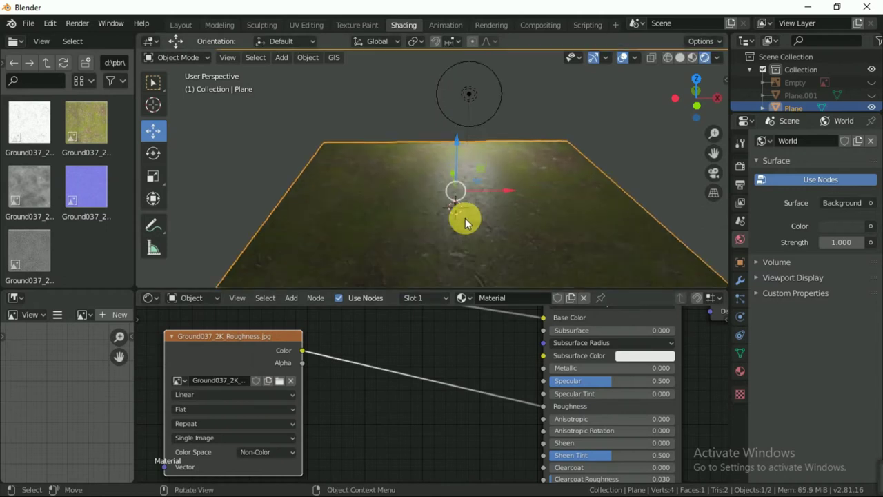
scroll(465, 218, "up", 1)
scroll(465, 218, "up", 1)
scroll(469, 218, "up", 1)
scroll(470, 217, "up", 1)
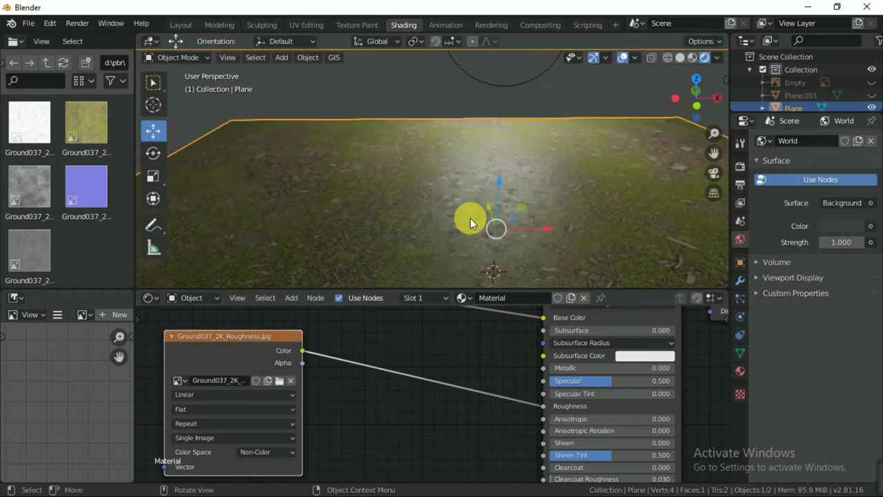
scroll(470, 217, "down", 3)
scroll(470, 218, "down", 2)
left_click_drag(543, 406, 506, 419)
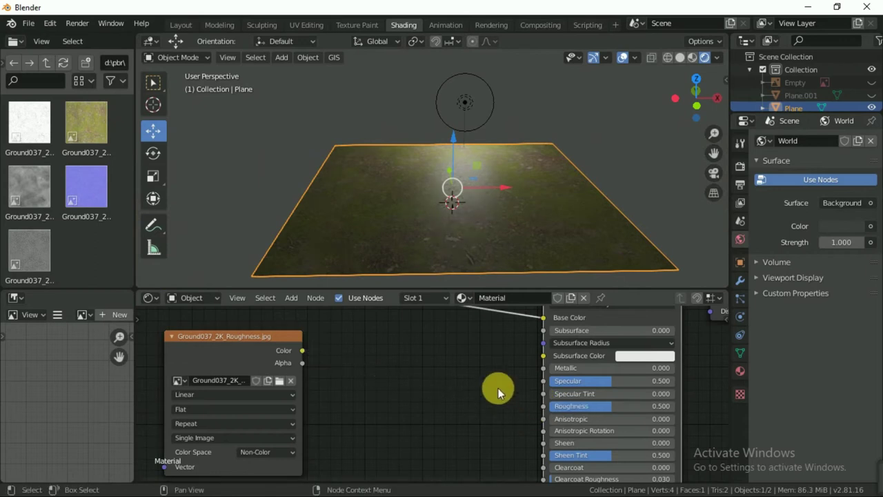
mouse_move(302, 351)
left_mouse_down()
mouse_move(512, 391)
mouse_move(540, 408)
left_mouse_up()
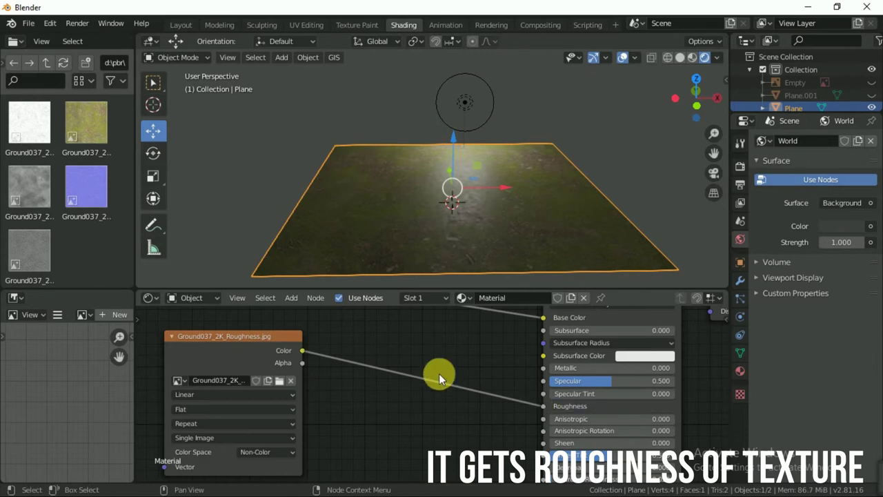
left_click(172, 334)
- Add Ground037_2K_Normal.jpg to the node tree as an image texture
scroll(272, 354, "down", 5)
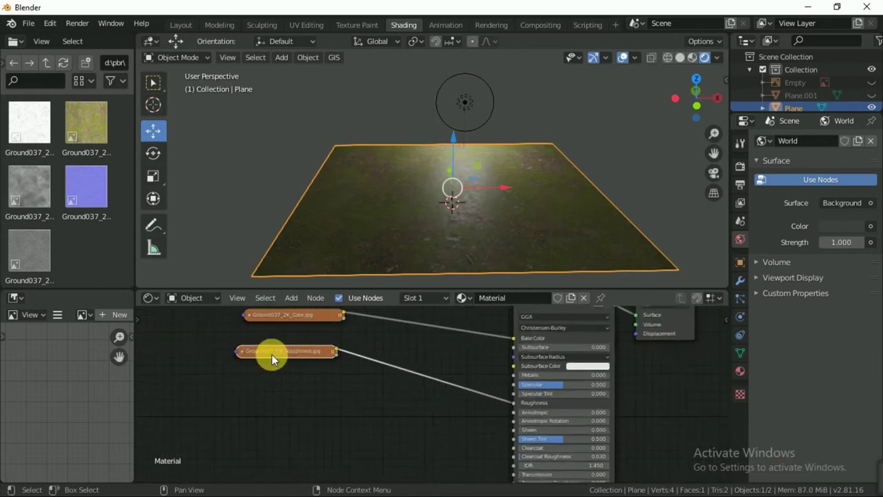
left_click_drag(98, 190, 235, 410)
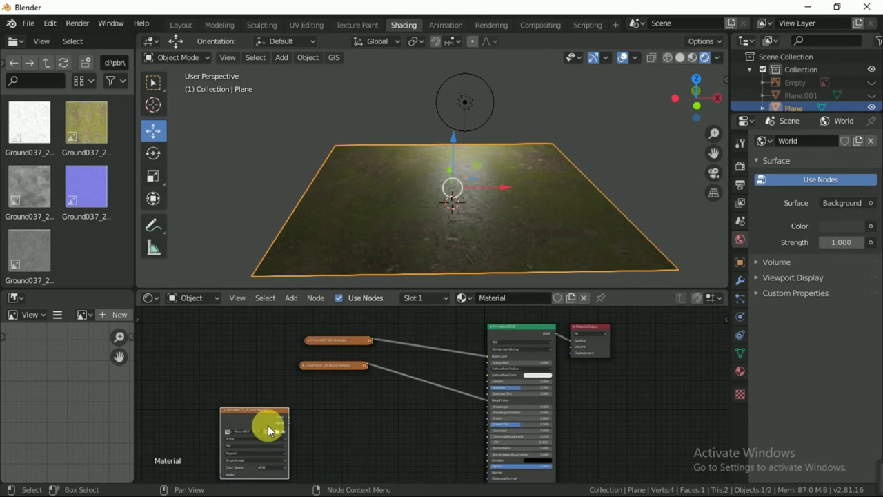
scroll(356, 385, "up", 3)
scroll(329, 390, "up", 4, "shift")
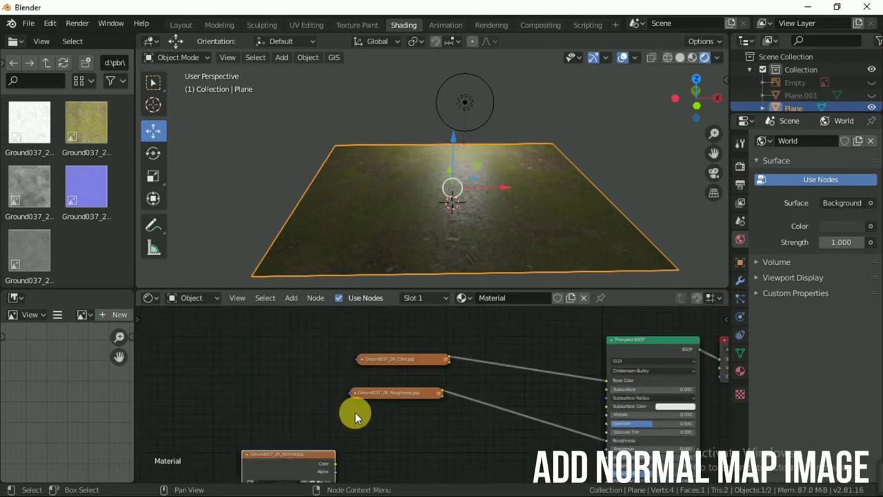
scroll(355, 413, "down", 2)
middle_click_drag(355, 413, 421, 339)
- Set the normal image's colour space to Non-Color
scroll(399, 387, "up", 3)
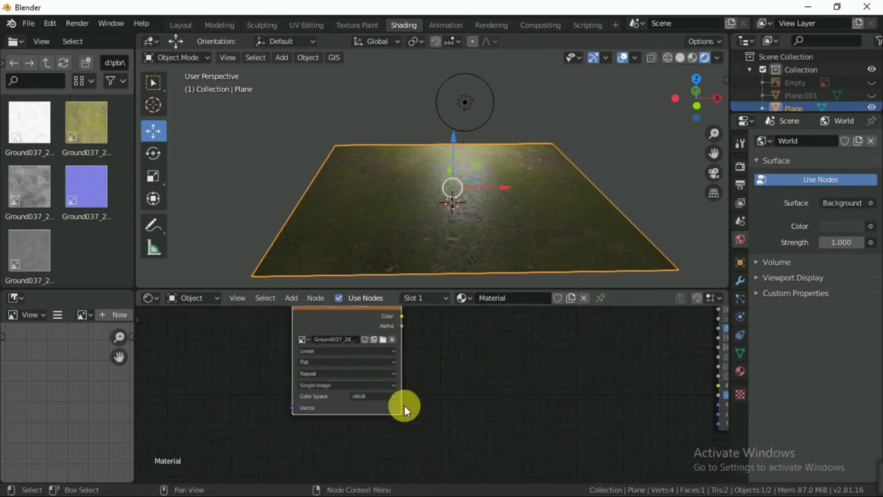
scroll(404, 406, "up", 2)
left_click(366, 399)
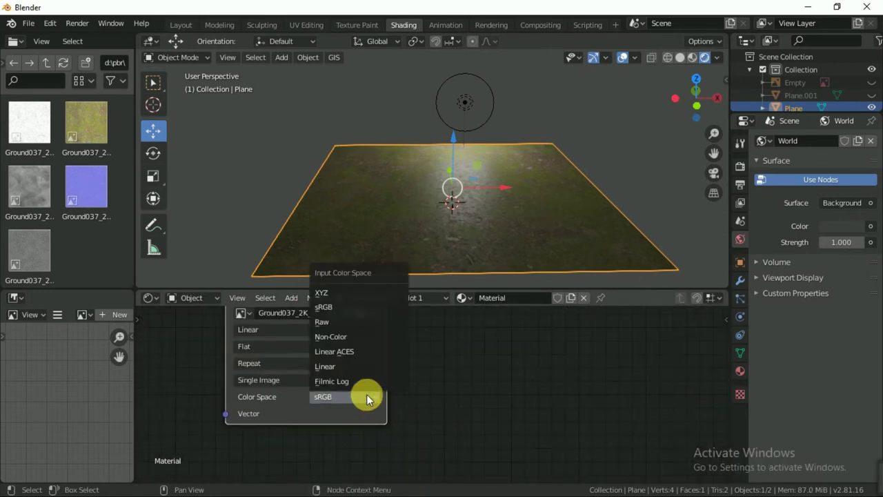
left_click(330, 338)
scroll(386, 372, "down", 2)
mouse_move(418, 386)
middle_mouse_down()
mouse_move(338, 414)
mouse_move(394, 400)
mouse_move(357, 408)
mouse_move(345, 437)
middle_mouse_up()
- Add a Normal Map node to the material through the 'norma' search
key("shift+a")
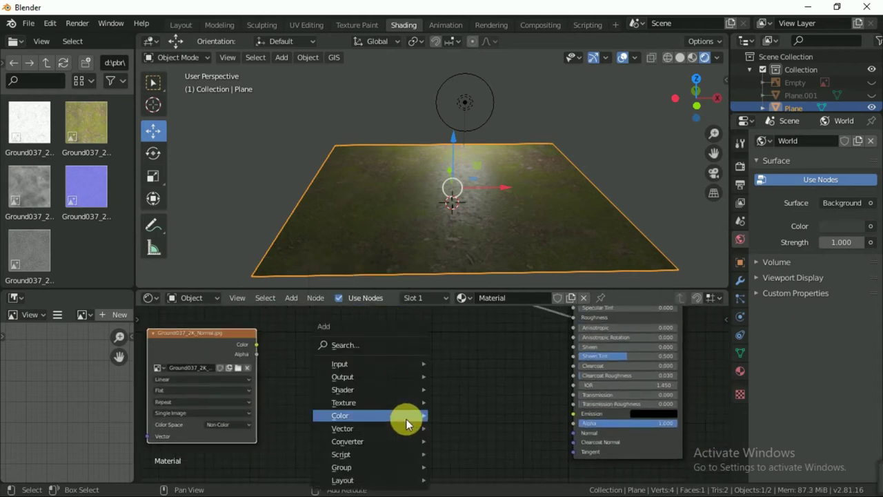
left_click(361, 345)
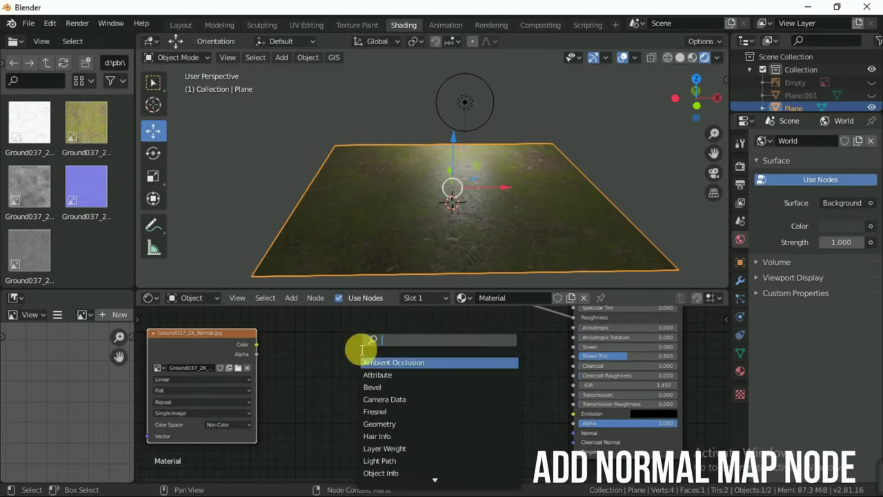
type("norma")
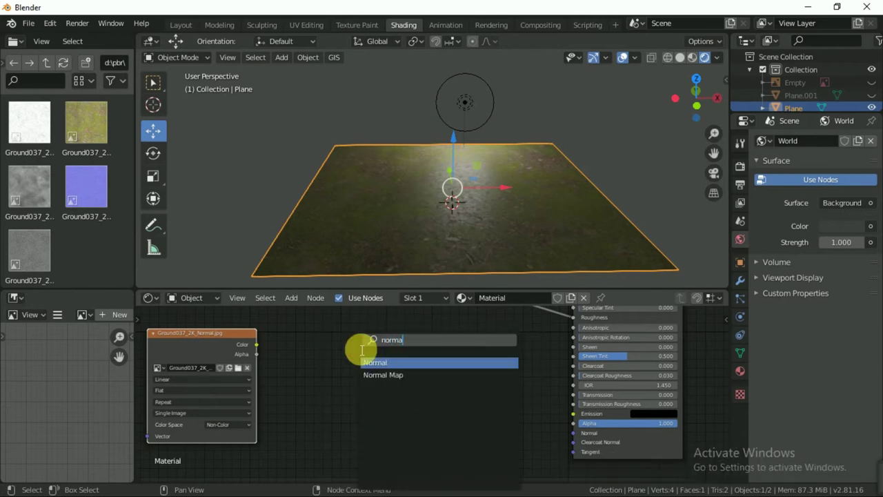
left_click(417, 387)
left_click(376, 360)
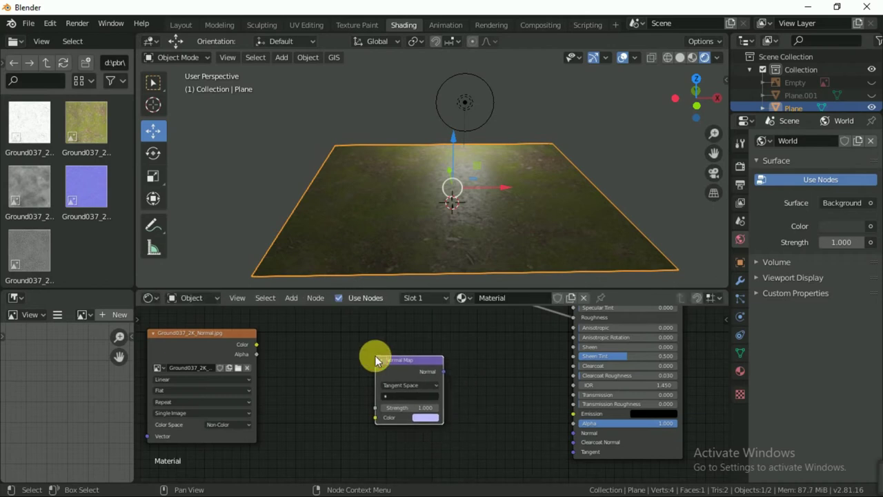
- Link the normal texture into the Normal Map, and the Normal Map into BSDF Normal
left_click_drag(254, 343, 372, 419)
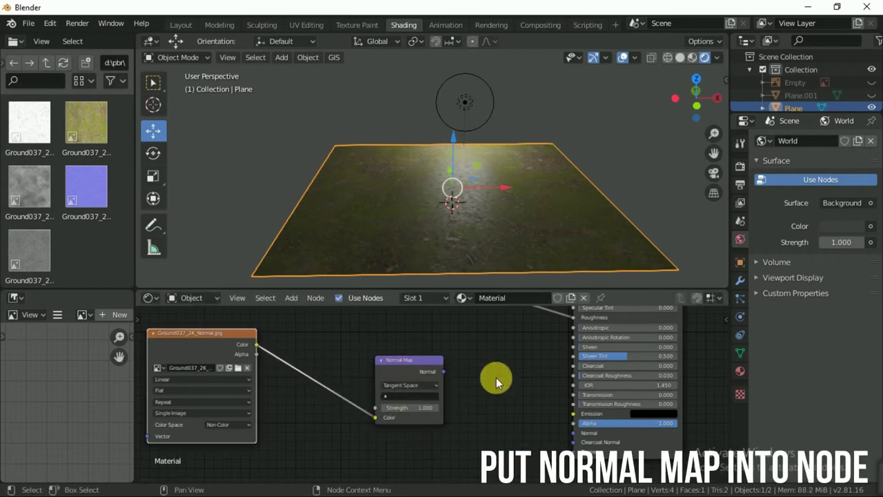
left_click_drag(443, 372, 576, 435)
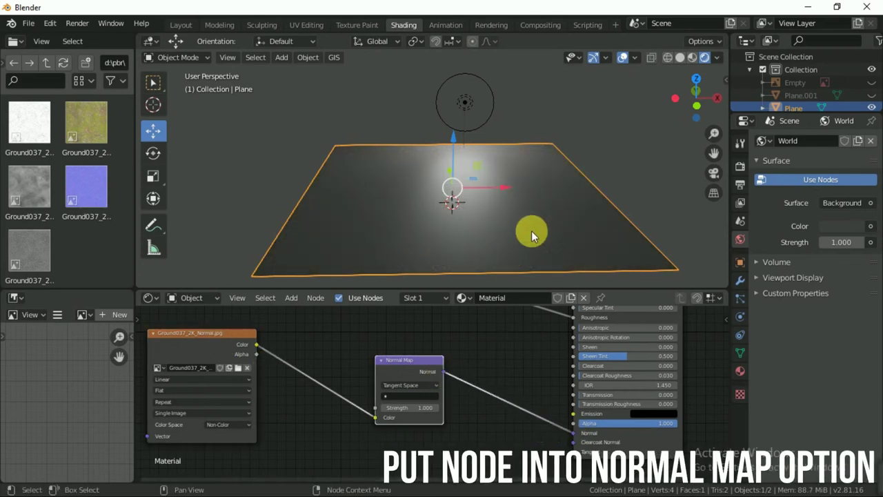
mouse_move(447, 239)
middle_mouse_down()
mouse_move(514, 234)
mouse_move(530, 147)
mouse_move(524, 193)
mouse_move(459, 216)
mouse_move(365, 221)
mouse_move(489, 154)
mouse_move(479, 154)
middle_mouse_up()
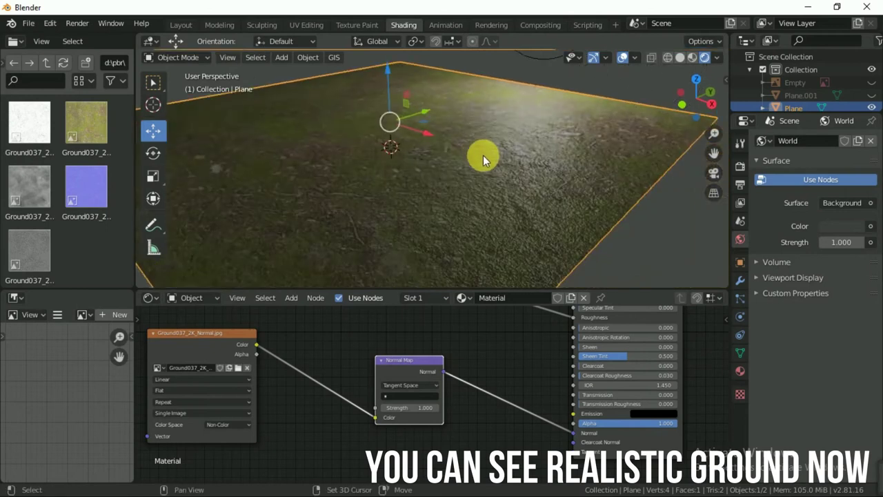
- Disconnect the roughness texture from the Principled BSDF Roughness input
scroll(531, 406, "up", 2)
scroll(530, 405, "up", 2)
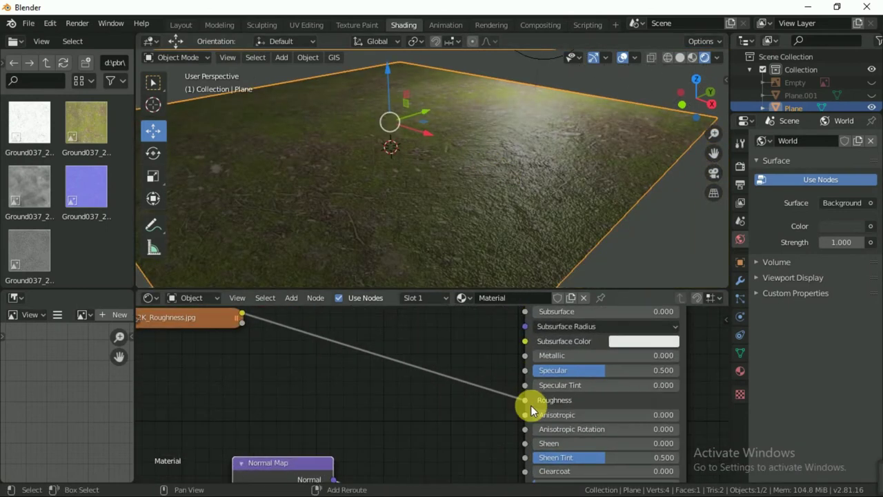
middle_click_drag(531, 405, 422, 394)
left_click_drag(415, 392, 366, 389)
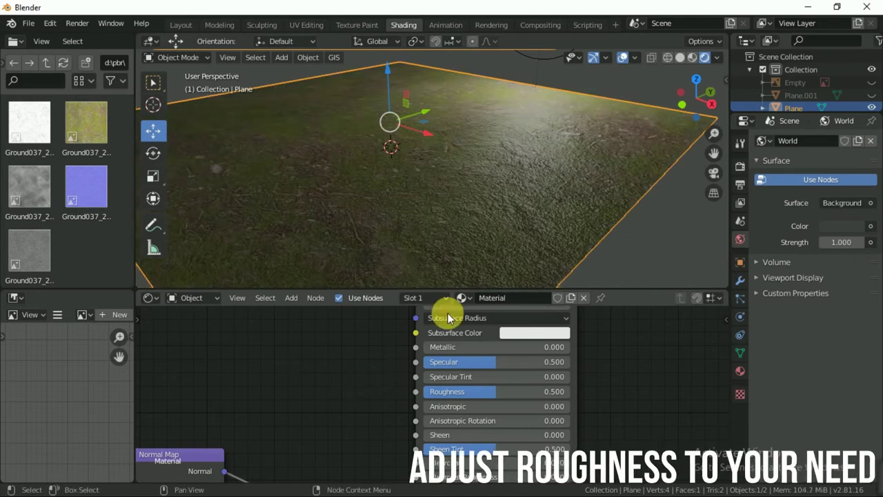
mouse_move(519, 232)
middle_mouse_down()
mouse_move(530, 216)
mouse_move(561, 211)
mouse_move(519, 233)
mouse_move(522, 283)
middle_mouse_up()
- Try Roughness 0.418, 0.295, 0.805, 0.595, 0.555, 0.295, then relink the roughness texture
left_click_drag(522, 392, 494, 391)
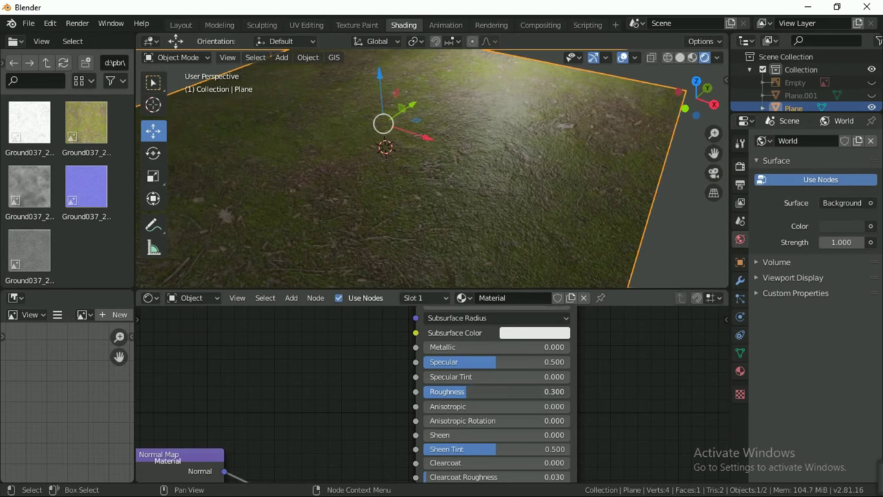
middle_click_drag(504, 252, 537, 225)
mouse_move(474, 391)
left_mouse_down()
mouse_move(541, 392)
mouse_move(511, 391)
left_mouse_up()
mouse_move(517, 196)
middle_mouse_down()
mouse_move(476, 231)
mouse_move(554, 206)
mouse_move(606, 217)
mouse_move(443, 217)
mouse_move(509, 211)
mouse_move(522, 265)
middle_mouse_up()
left_click_drag(514, 391, 468, 391)
mouse_move(487, 239)
middle_mouse_down()
mouse_move(551, 188)
mouse_move(573, 196)
middle_mouse_up()
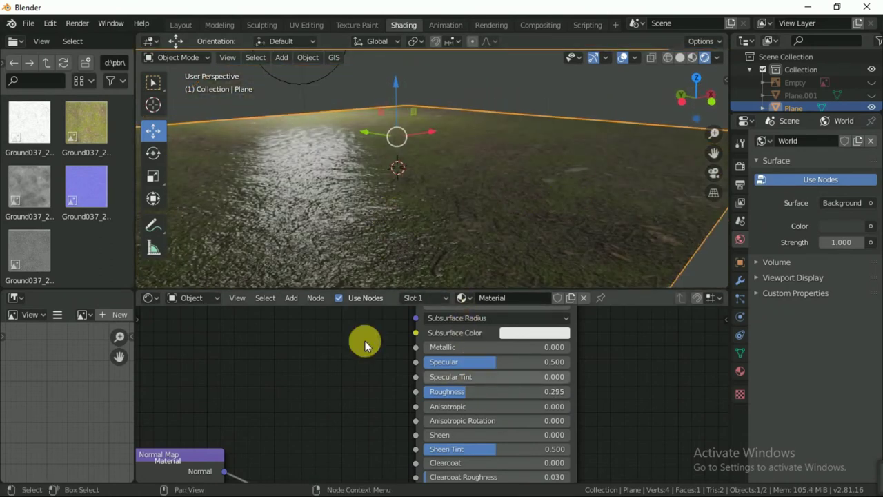
middle_click_drag(315, 358, 339, 379)
mouse_move(206, 333)
left_mouse_down()
mouse_move(398, 382)
mouse_move(437, 412)
left_mouse_up()
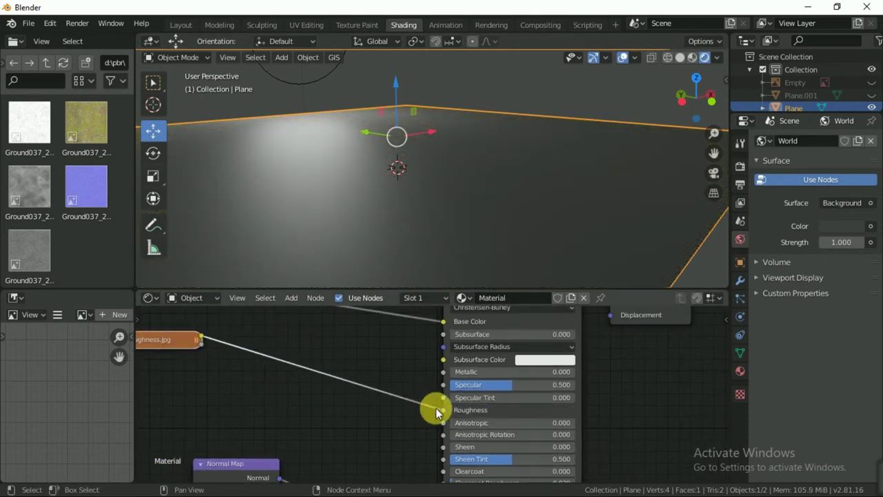
- Orbit and zoom around the textured ground to inspect its shine and bumpy detail
mouse_move(499, 180)
middle_mouse_down()
mouse_move(540, 185)
mouse_move(449, 227)
mouse_move(566, 194)
middle_mouse_up()
scroll(565, 194, "up", 2)
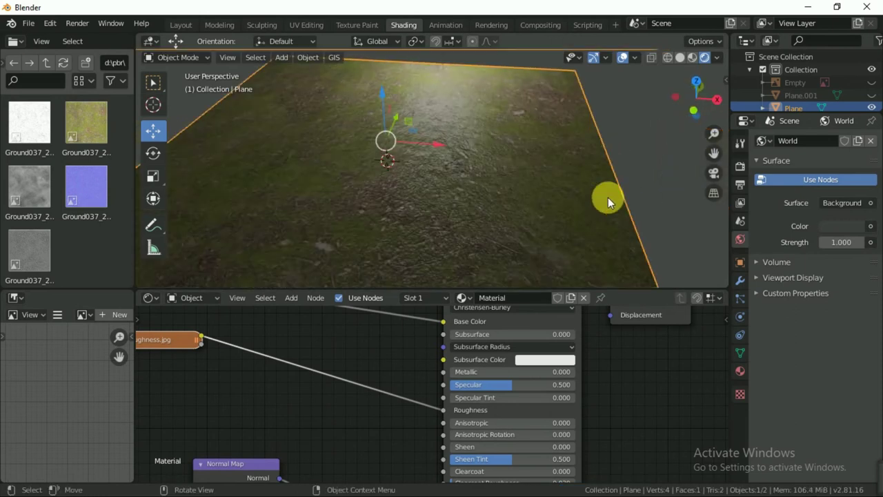
mouse_move(655, 189)
middle_mouse_down()
mouse_move(499, 195)
mouse_move(536, 191)
mouse_move(518, 191)
middle_mouse_up()
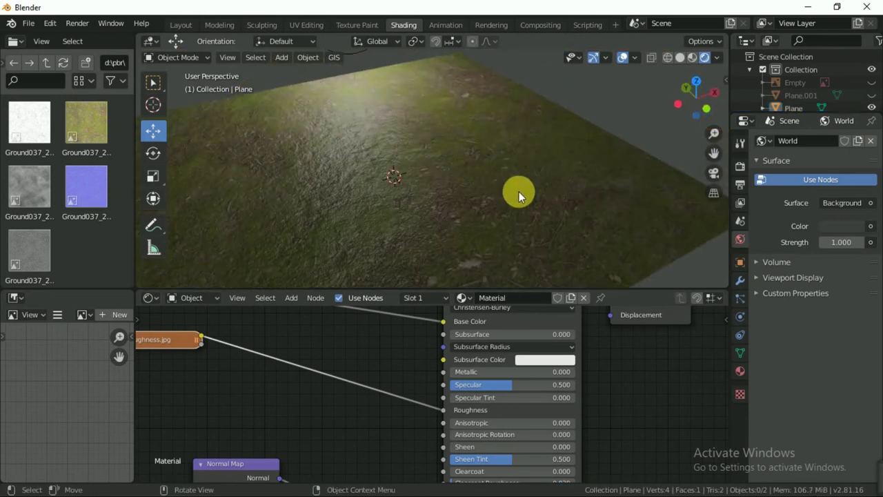
scroll(417, 174, "up", 3)
scroll(417, 171, "up", 2)
mouse_move(421, 172)
middle_mouse_down()
mouse_move(402, 155)
mouse_move(396, 132)
mouse_move(504, 133)
mouse_move(327, 138)
middle_mouse_up()
scroll(398, 146, "down", 2)
scroll(398, 141, "down", 2)
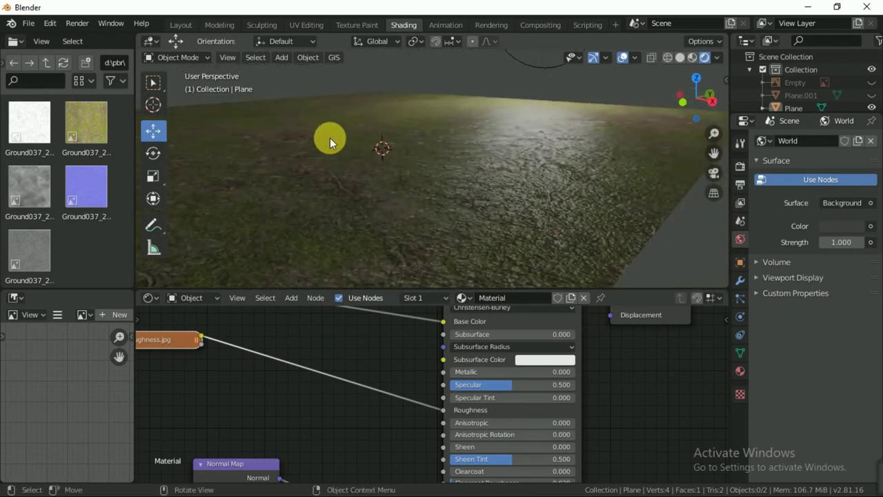
scroll(366, 155, "down", 5)
mouse_move(406, 174)
middle_mouse_down()
mouse_move(507, 197)
mouse_move(548, 181)
middle_mouse_up()
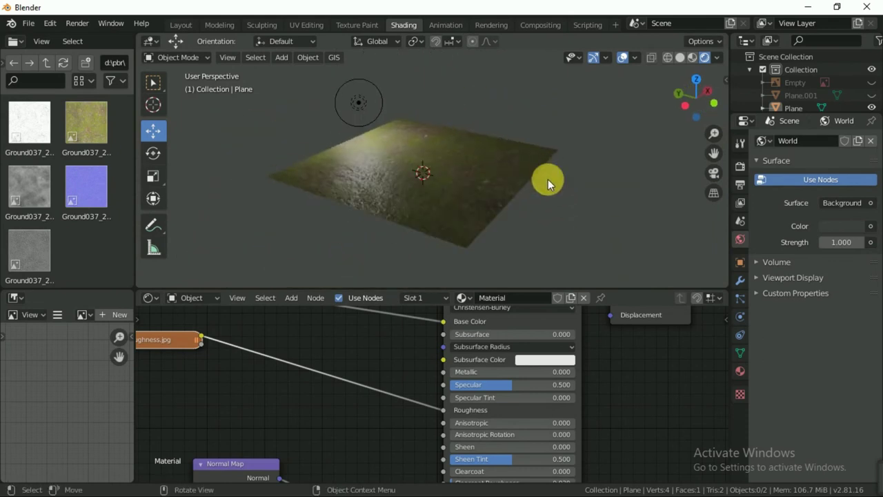
scroll(548, 182, "up", 3)
scroll(388, 104, "down", 3)
- Select the point light and slide it along one axis above the ground plane
left_click(385, 102)
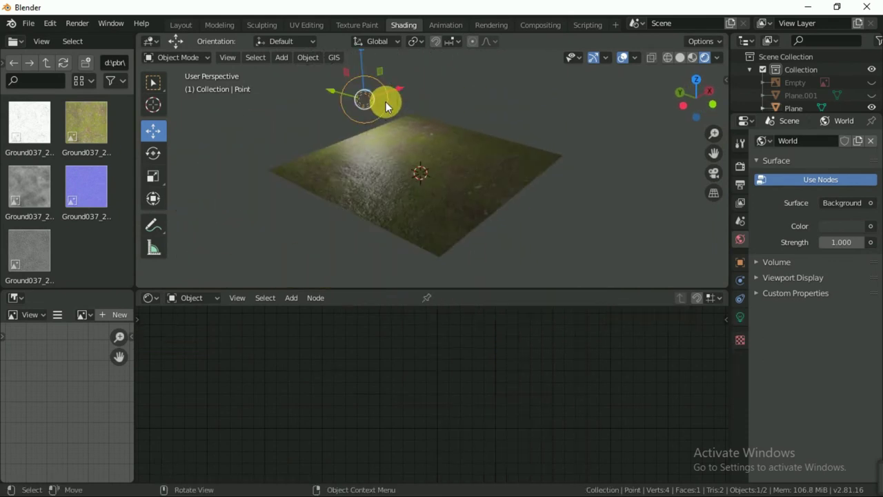
left_click_drag(334, 92, 369, 112)
scroll(480, 167, "up", 2)
scroll(480, 168, "up", 2)
scroll(479, 167, "down", 2)
scroll(489, 157, "down", 1)
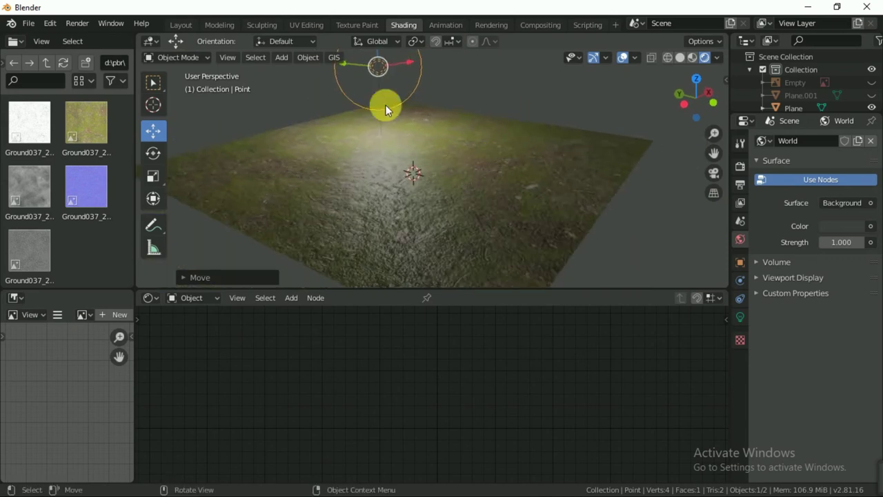
- View the lit ground plane in Rendered shading in the Layout workspace
left_click(181, 25)
left_click(704, 57)
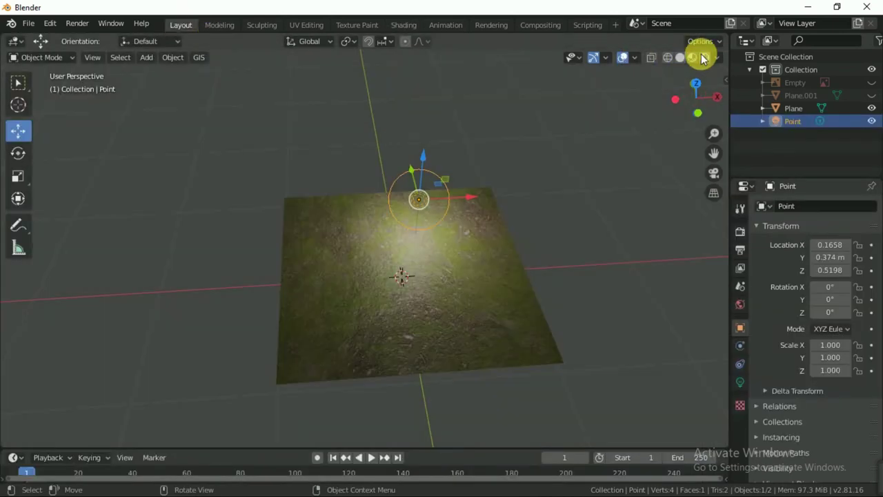
mouse_move(437, 260)
middle_mouse_down()
mouse_move(498, 241)
mouse_move(486, 211)
middle_mouse_up()
scroll(488, 267, "up", 2)
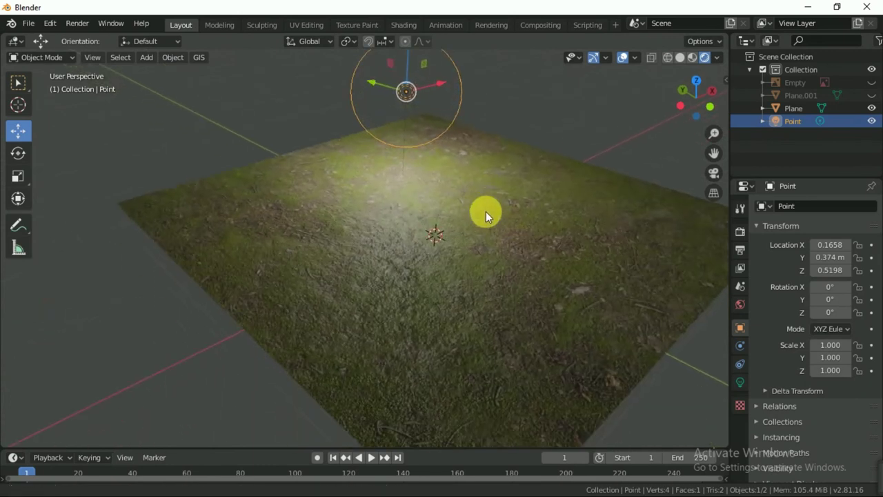
scroll(479, 241, "up", 2)
middle_click_drag(480, 241, 522, 226)
scroll(521, 227, "down", 2)
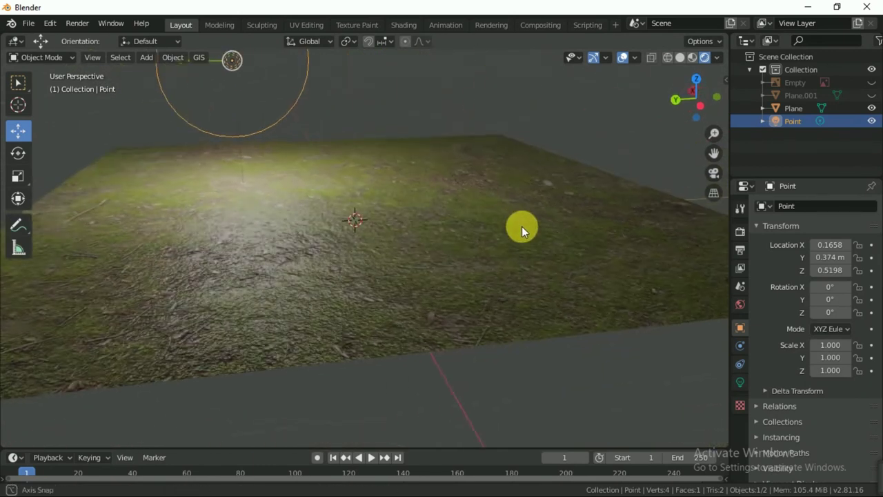
scroll(380, 246, "down", 2)
middle_click_drag(380, 246, 415, 267)
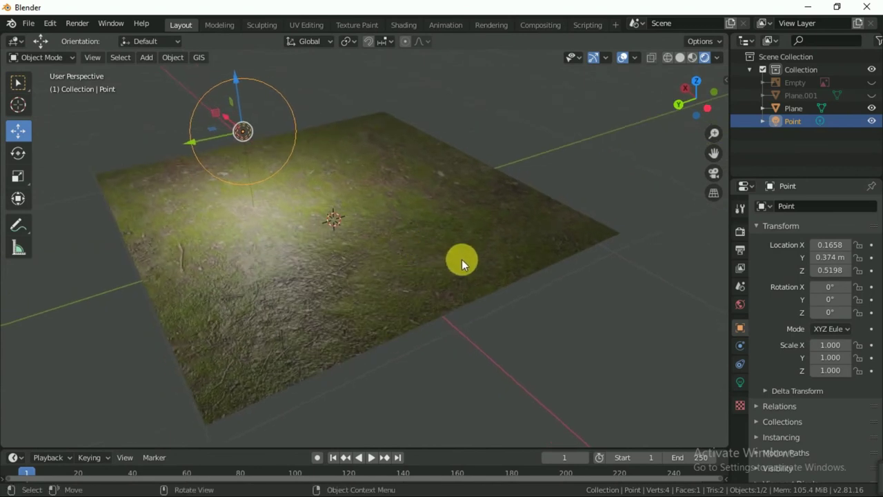
- Hide viewport overlays and gizmos, and view the ground from a low sideways angle
left_click(622, 57)
left_click(593, 58)
middle_click_drag(571, 207, 465, 231)
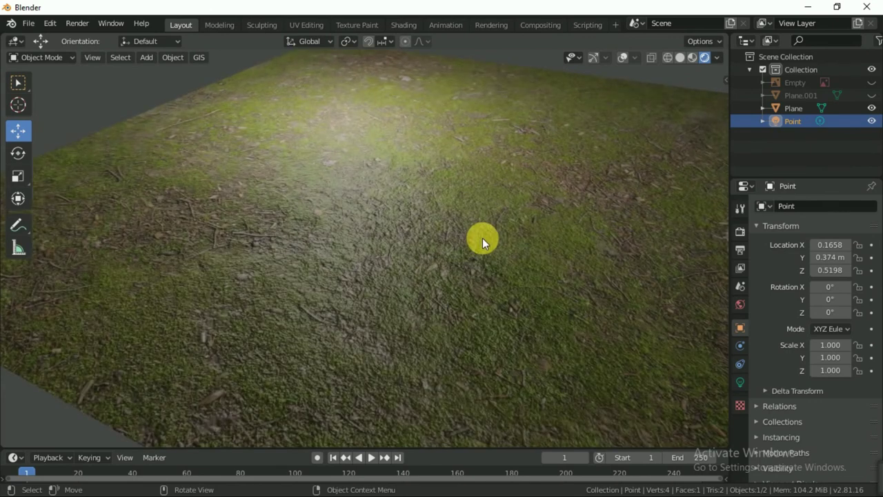
middle_click_drag(470, 249, 591, 219)
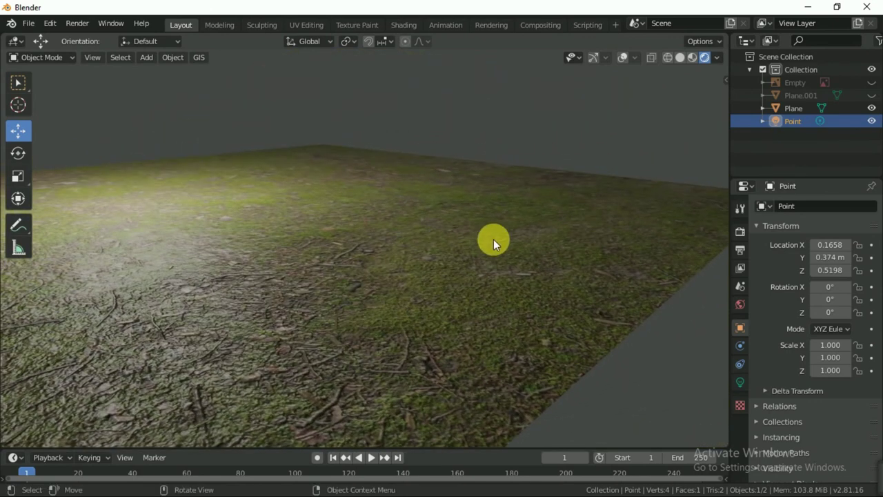
scroll(492, 239, "down", 3)
scroll(491, 242, "down", 2)
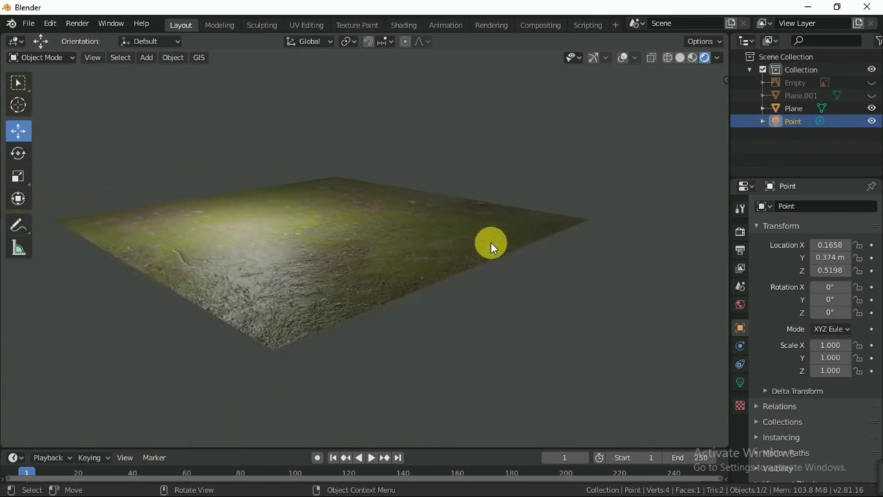